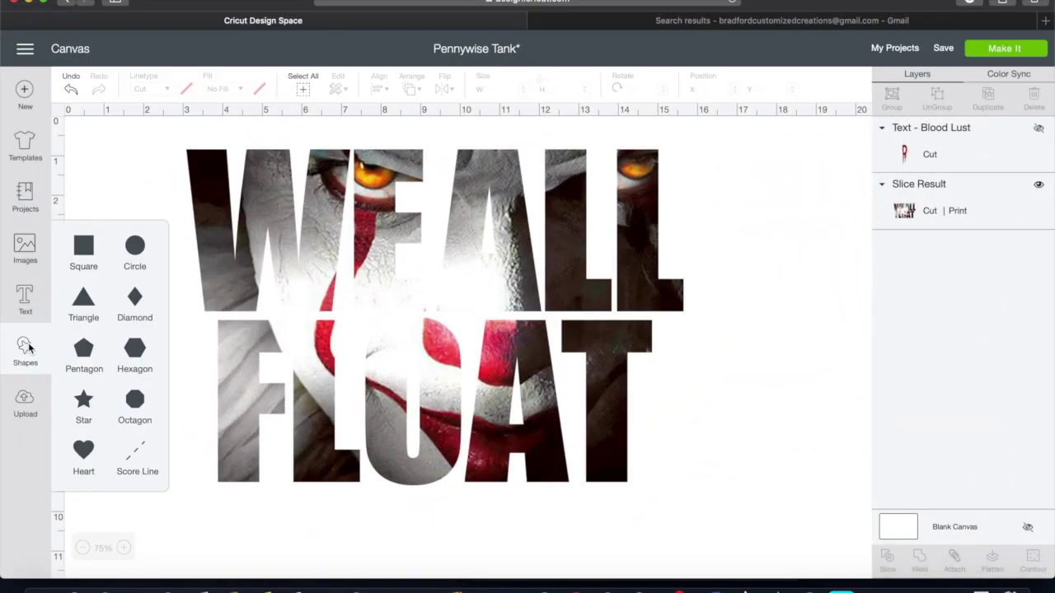
Stretch an unlocked square over the WE ALL line and slice it against the photo text
click(91, 253)
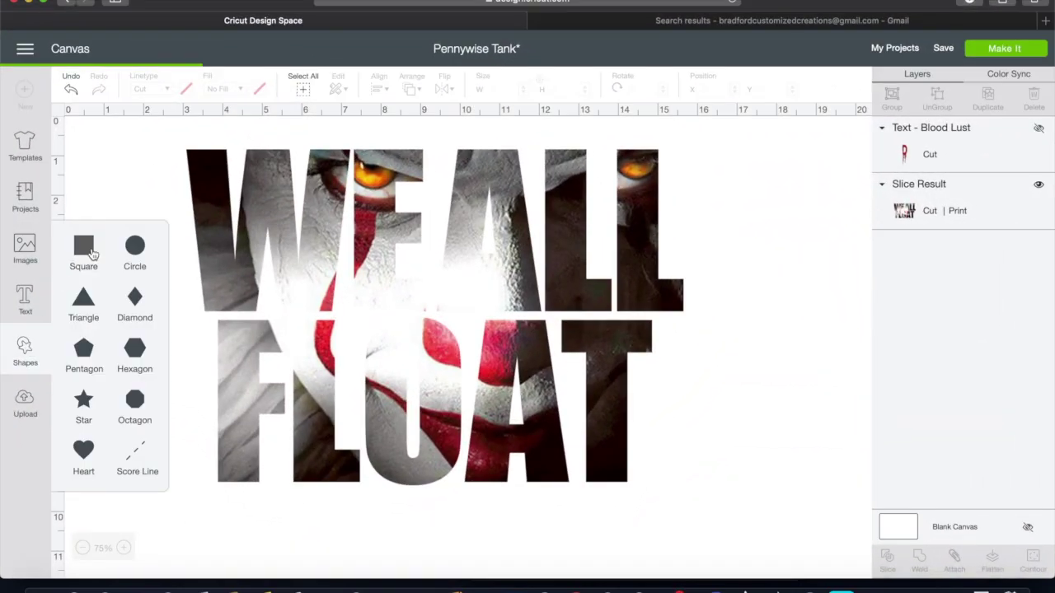
drag(186, 251, 183, 191)
drag(273, 272, 717, 327)
click(127, 331)
drag(689, 358, 629, 261)
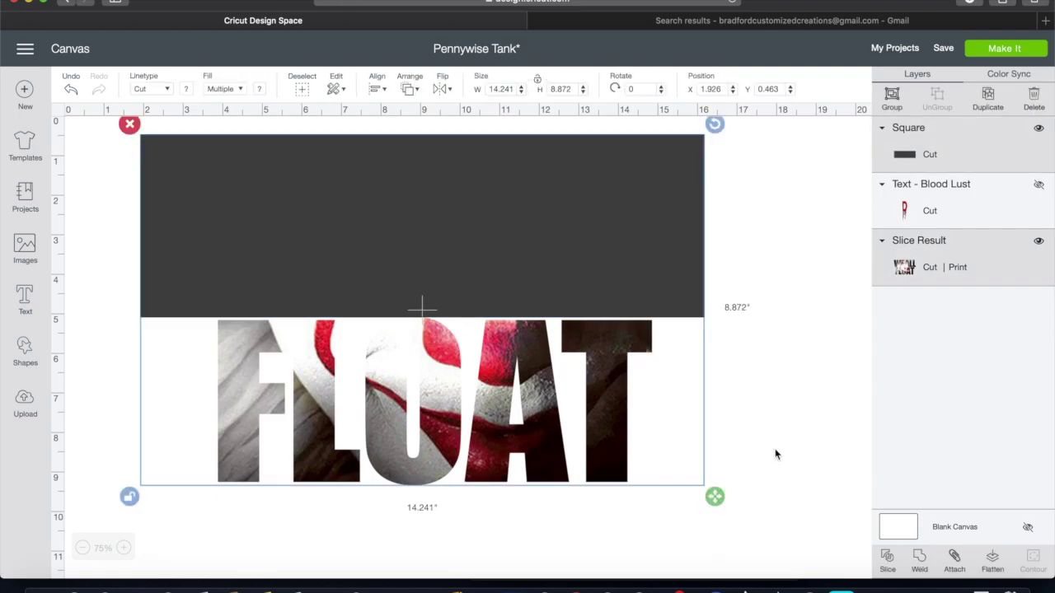
click(886, 561)
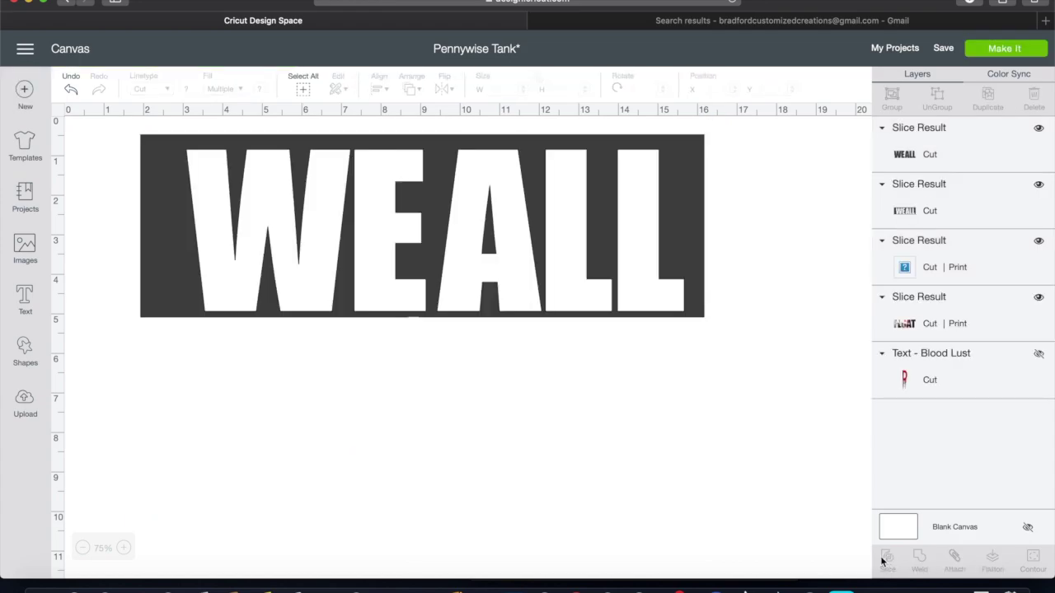
Delete the two dark leftover slice pieces, keeping only the photo-filled WE ALL and FLOAT
drag(436, 255, 454, 375)
click(189, 239)
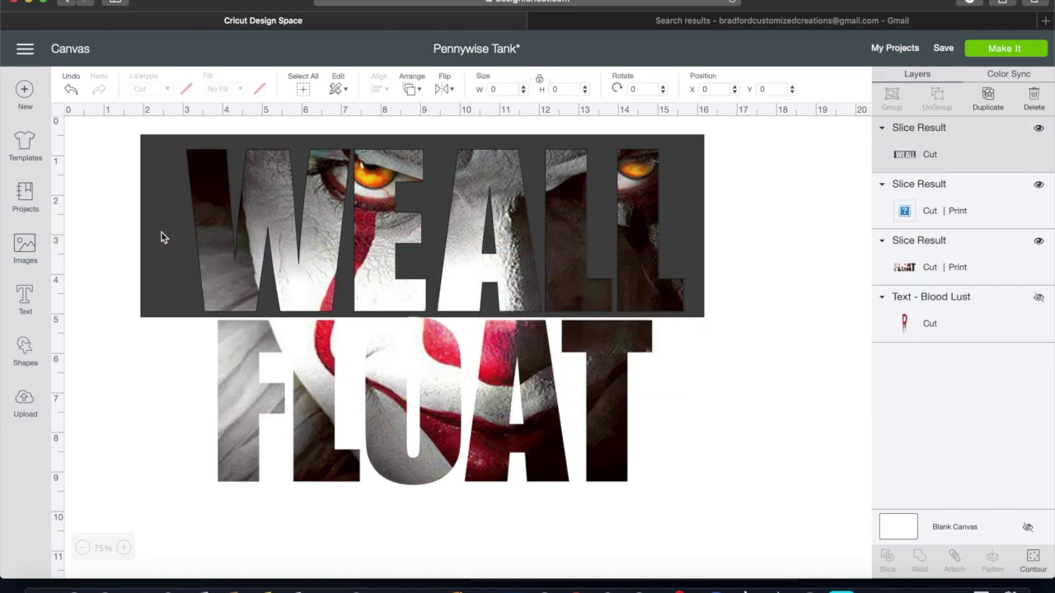
drag(162, 238, 160, 294)
click(129, 181)
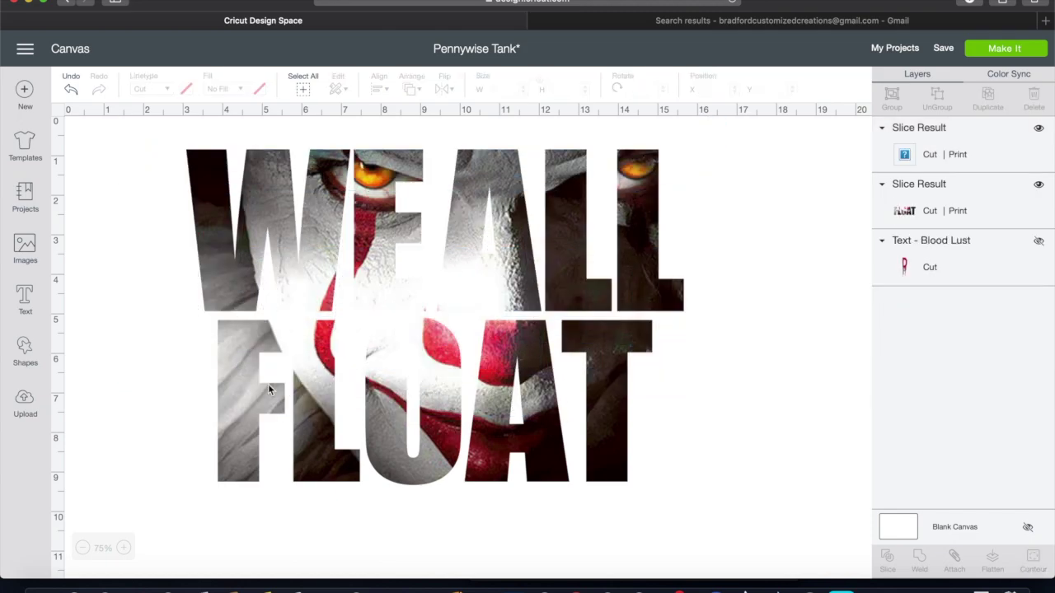
Move FLOAT lower beneath WE ALL, check both pieces, and send the design to Make It
drag(268, 390, 272, 455)
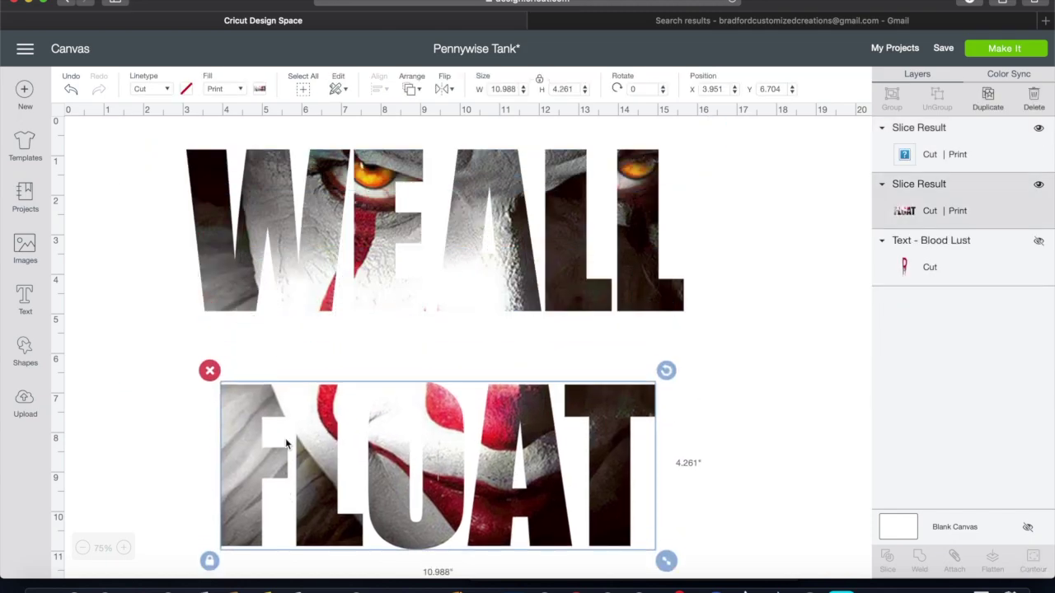
click(282, 301)
click(327, 454)
click(278, 259)
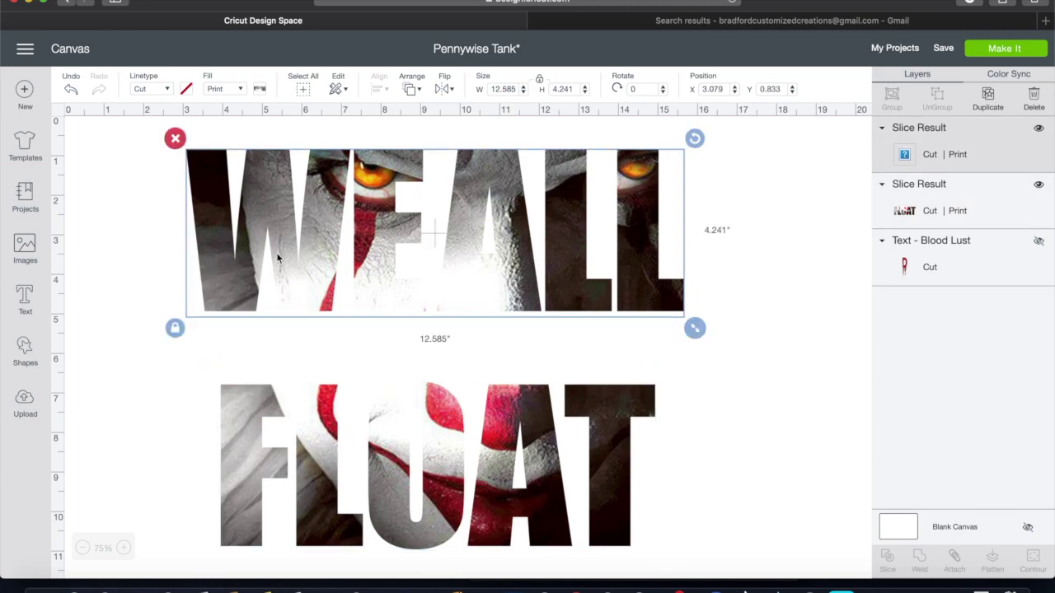
click(248, 425)
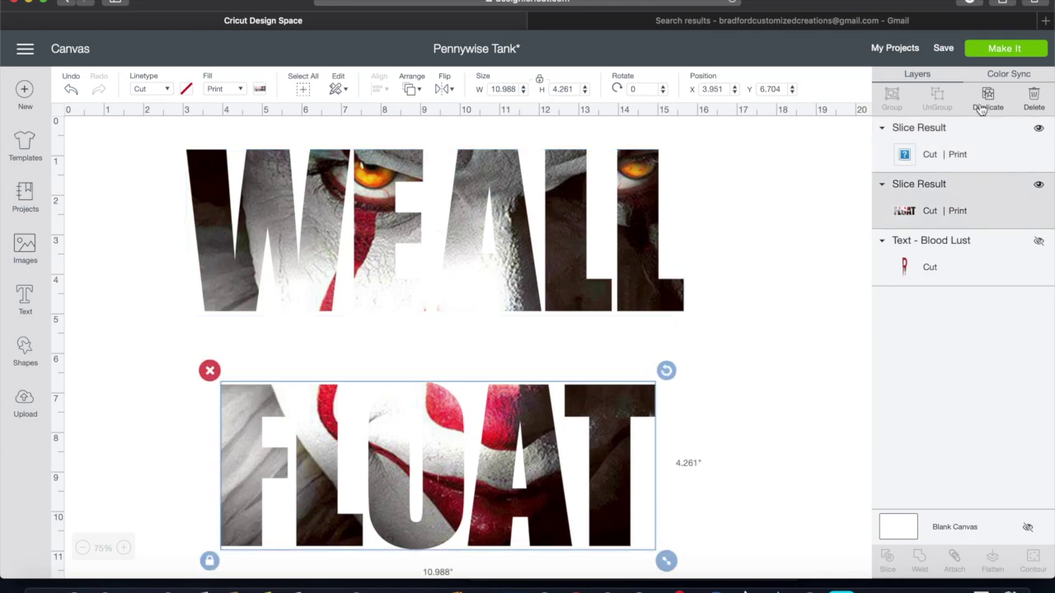
click(994, 51)
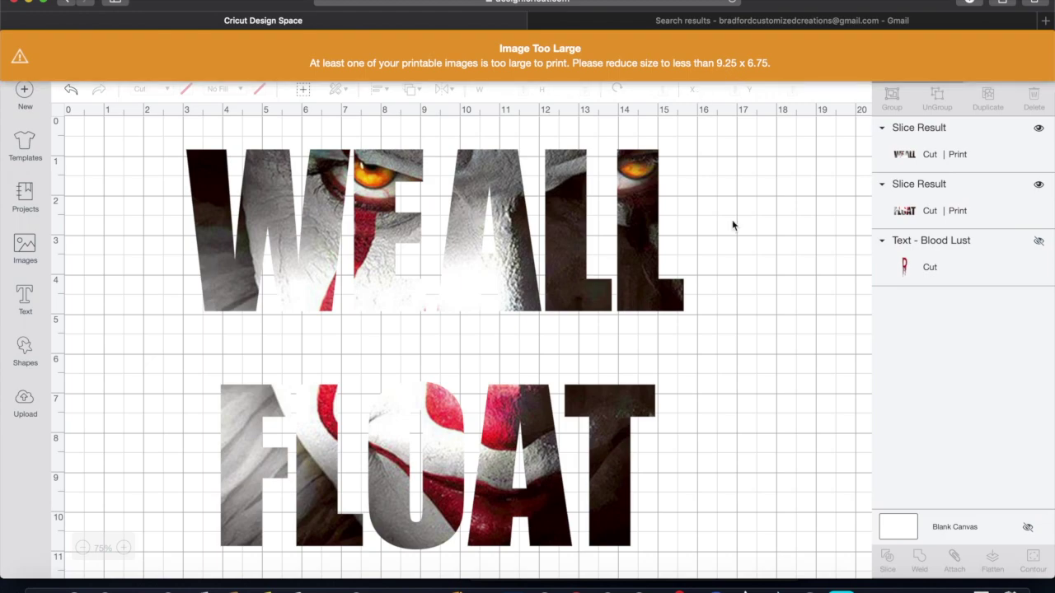
Add a new square from Shapes and place it over the WE ALL line
click(319, 281)
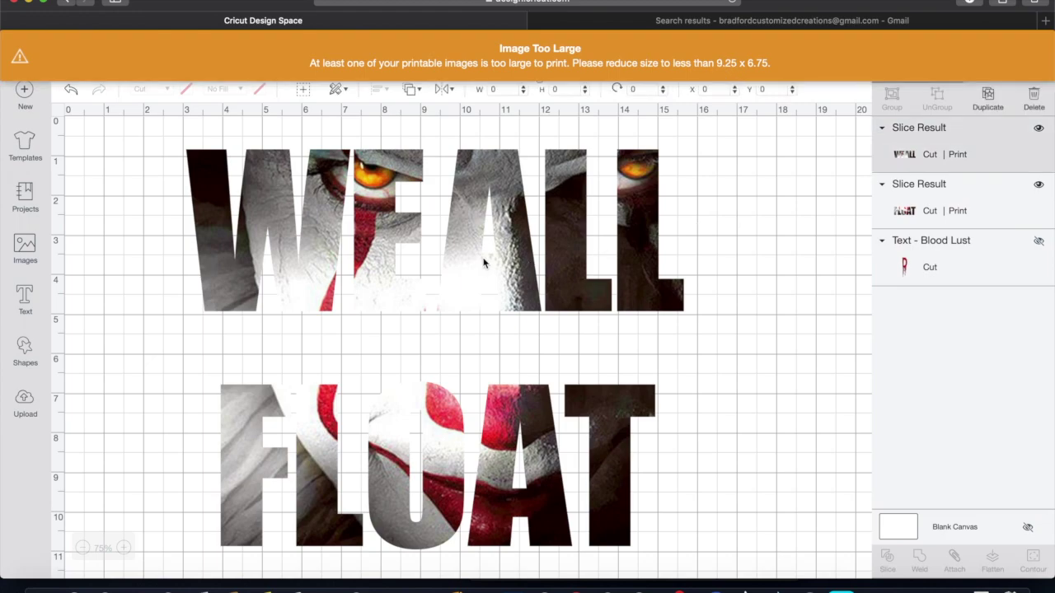
click(91, 327)
click(25, 350)
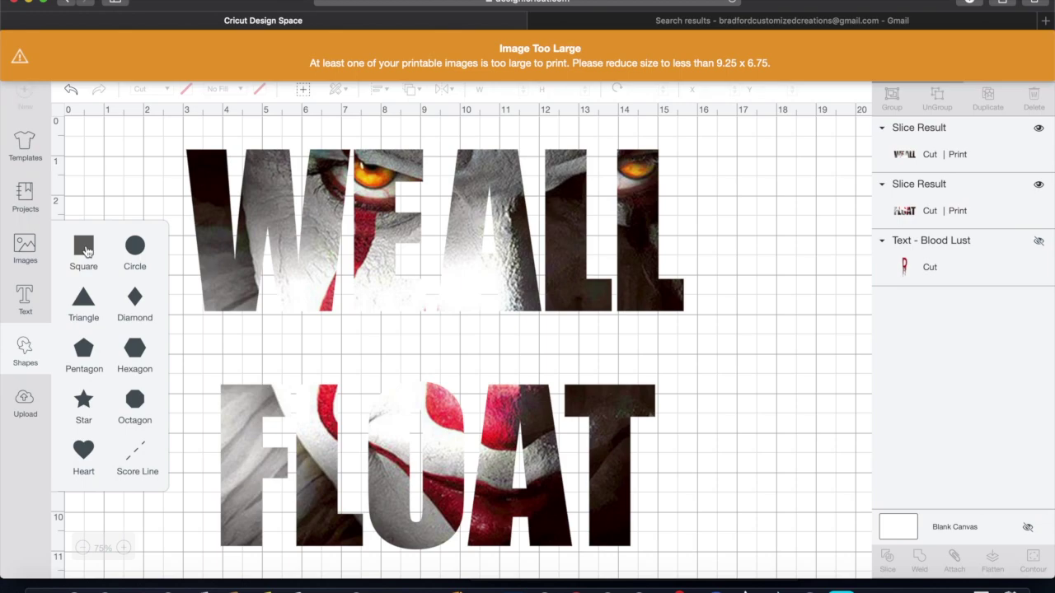
click(84, 247)
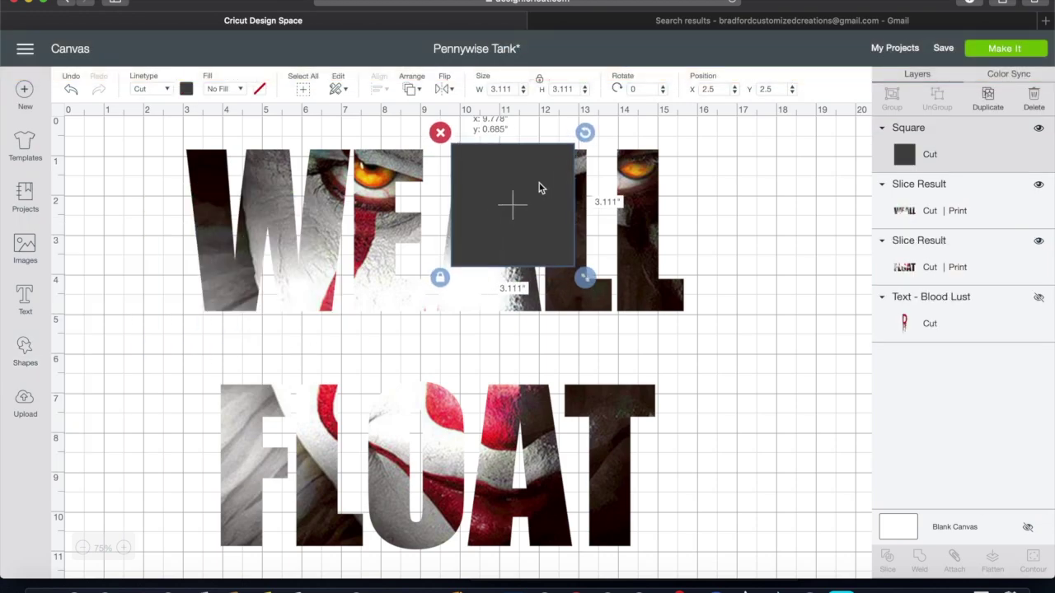
drag(539, 184, 528, 173)
click(153, 174)
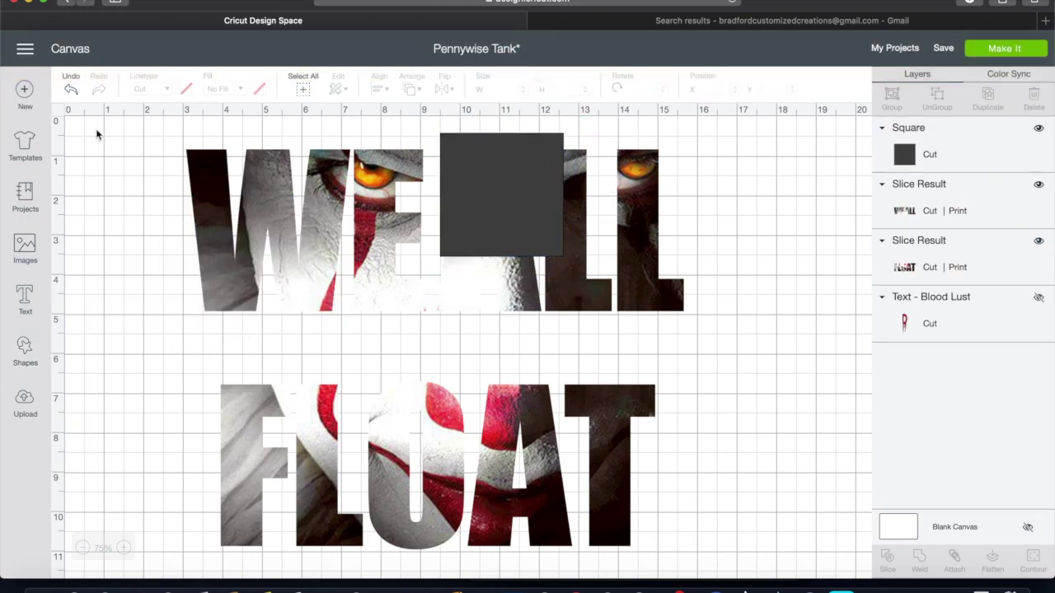
Hide the canvas grid and set the blank canvas color to black
click(55, 116)
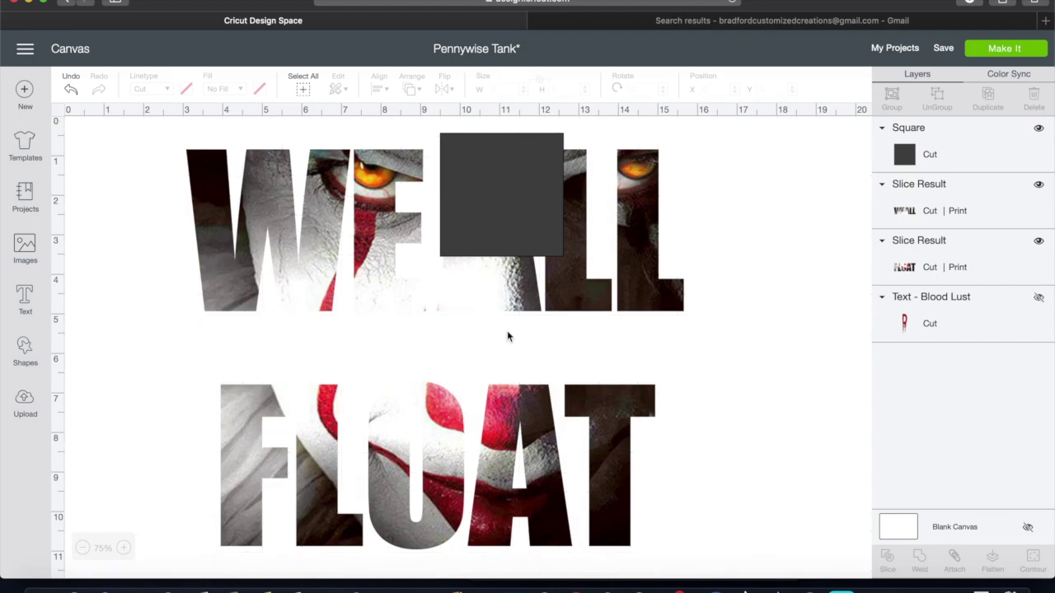
click(898, 524)
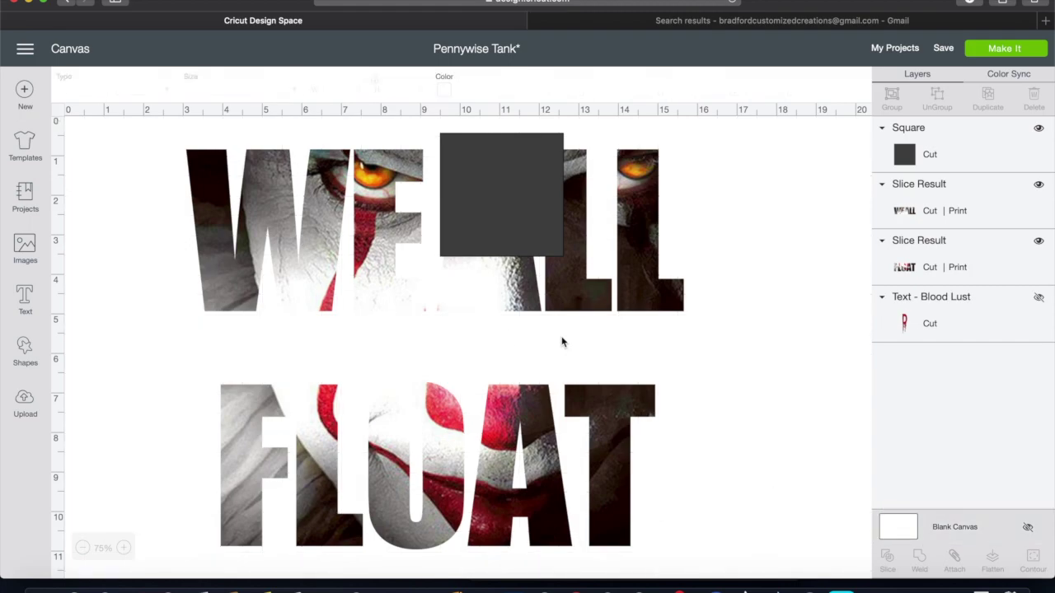
click(444, 93)
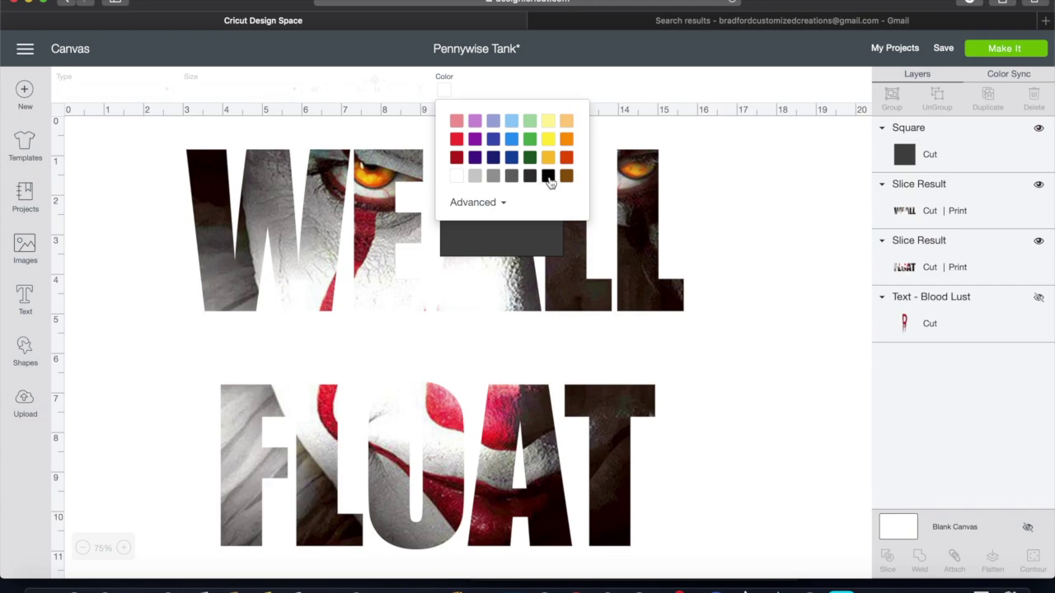
click(548, 175)
click(487, 242)
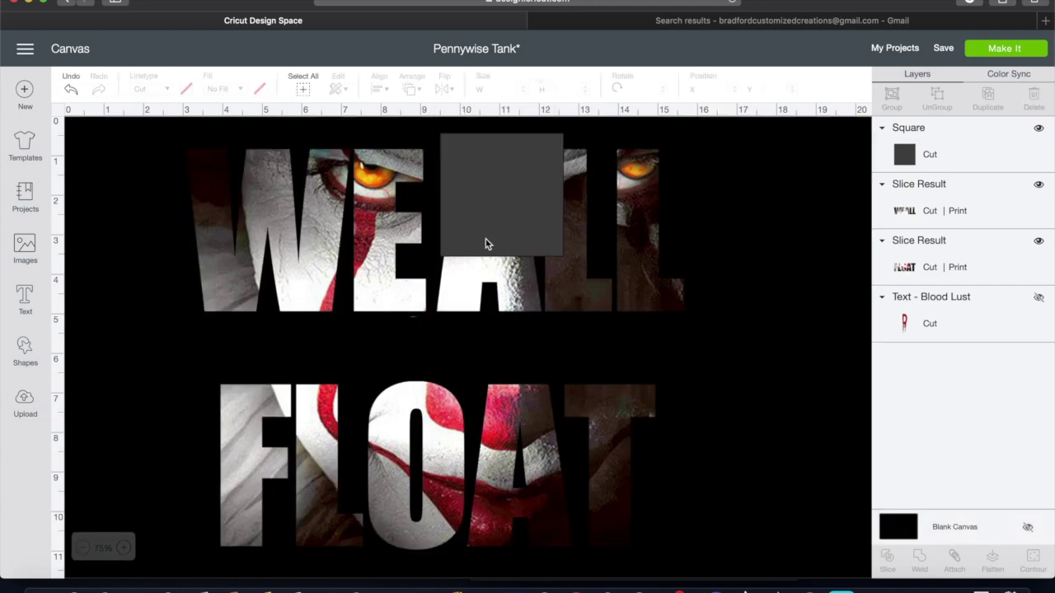
Stretch the unlocked square over the ALL letters and slice it with the WE ALL piece
drag(485, 227, 471, 231)
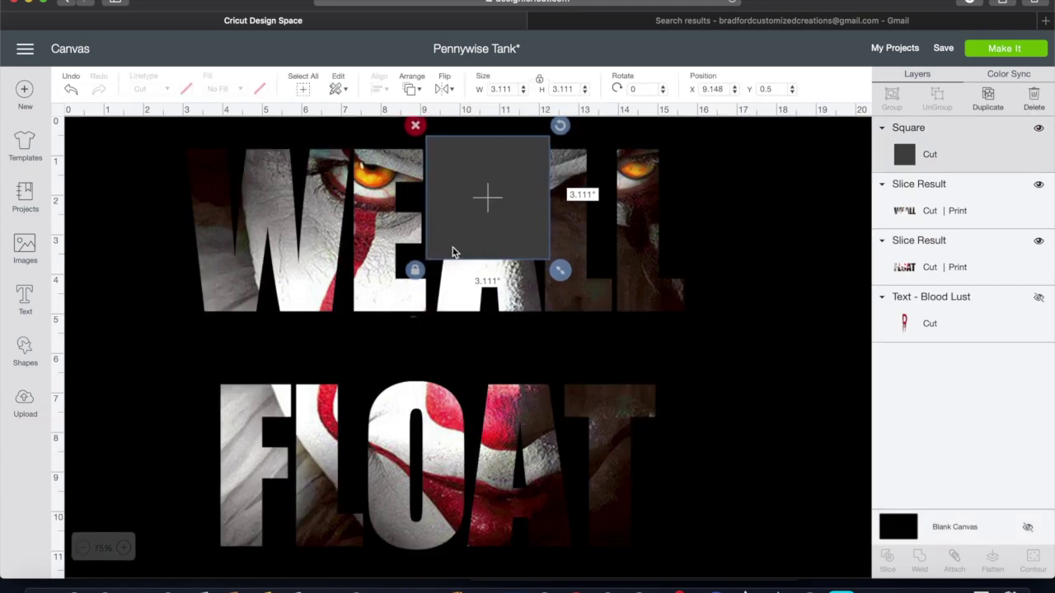
click(415, 274)
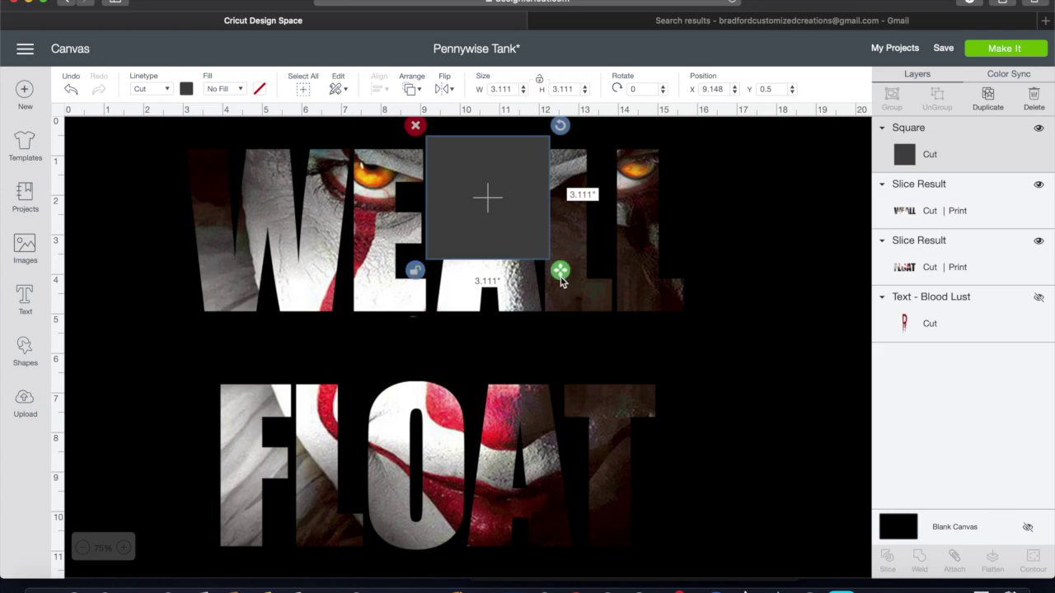
drag(559, 272, 566, 325)
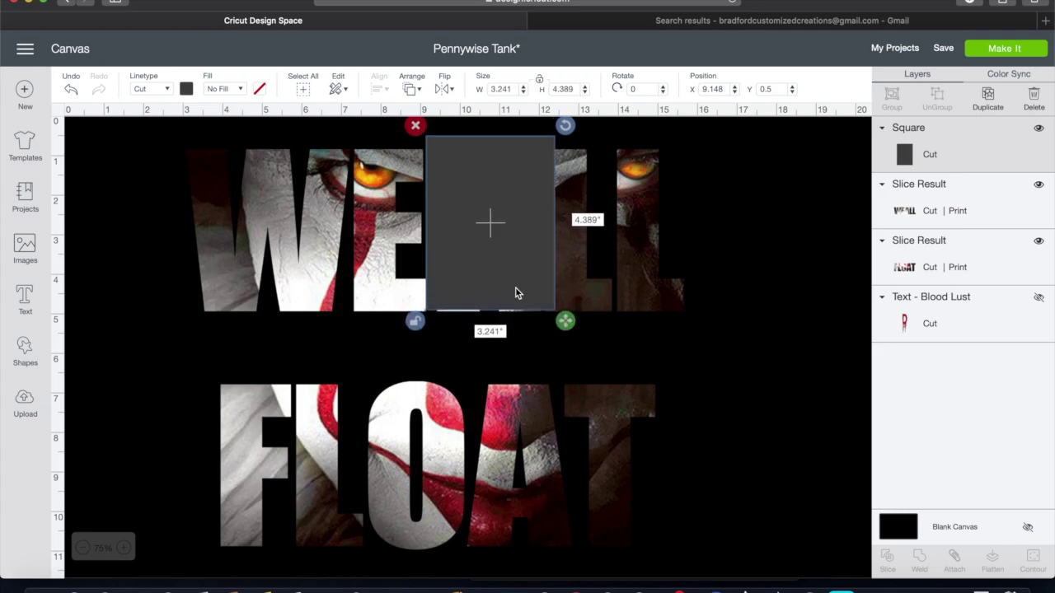
drag(512, 290, 515, 294)
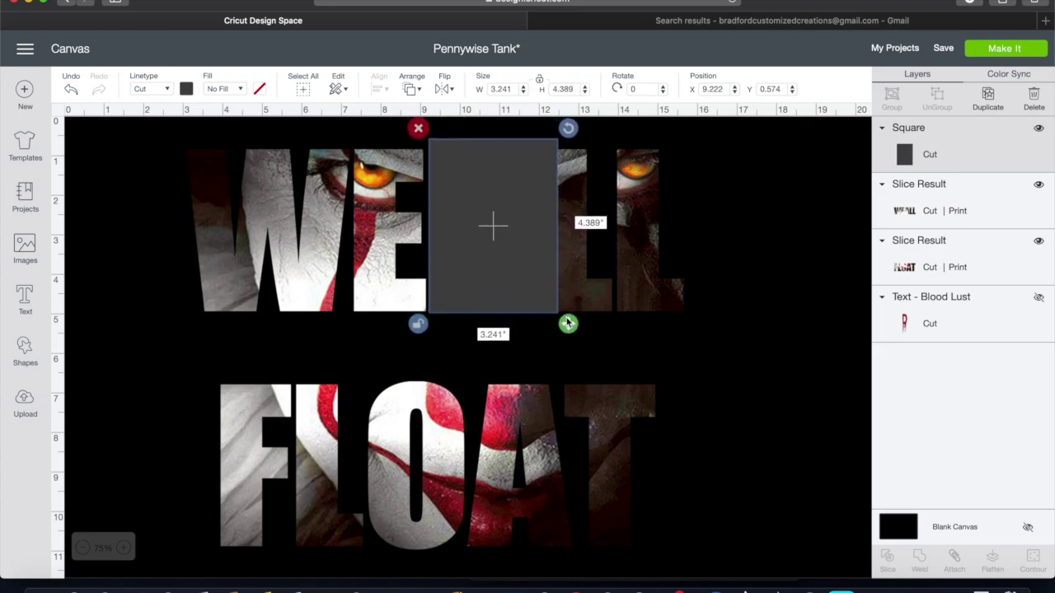
drag(572, 328, 704, 331)
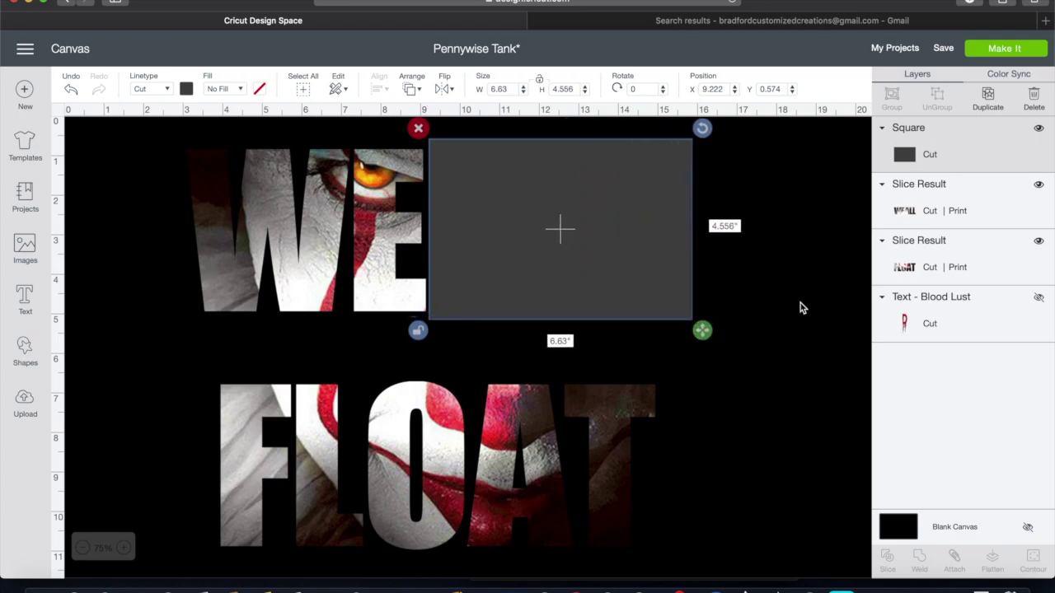
drag(800, 302, 577, 267)
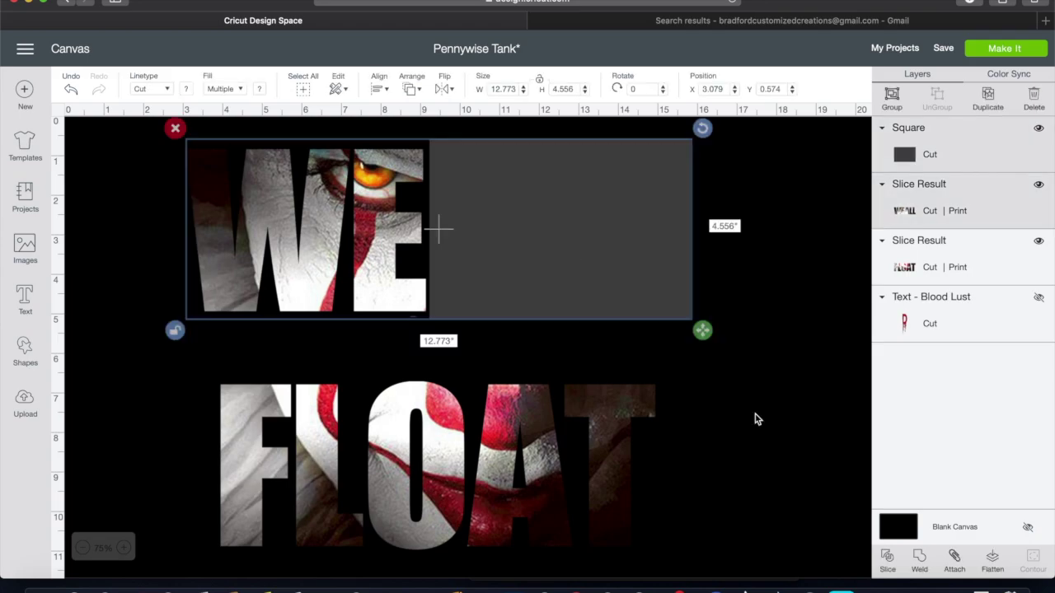
click(890, 562)
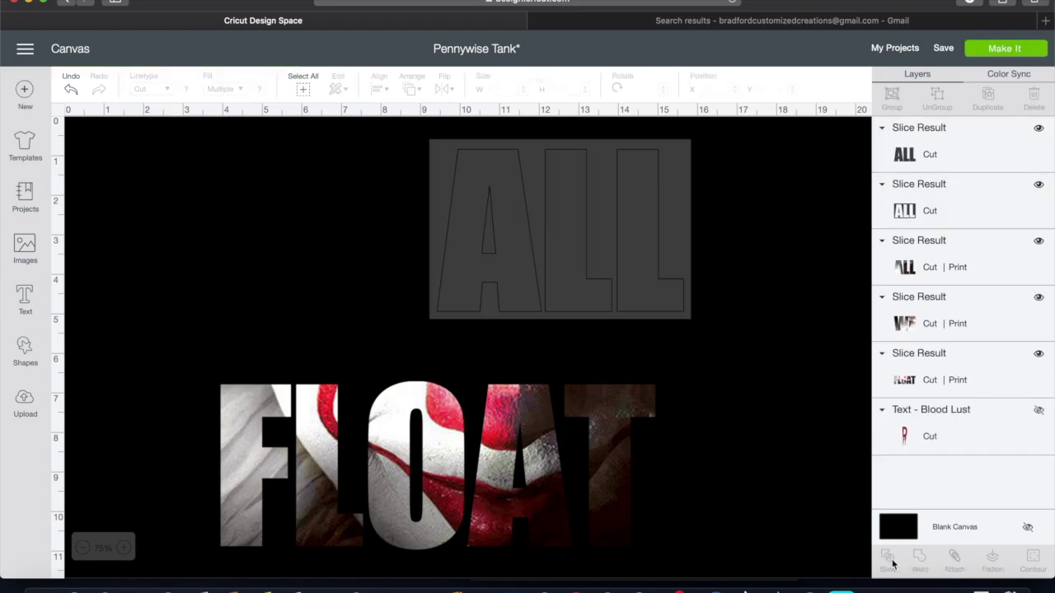
Delete the grey leftover slice pieces around ALL
drag(683, 254, 760, 284)
click(507, 170)
click(515, 177)
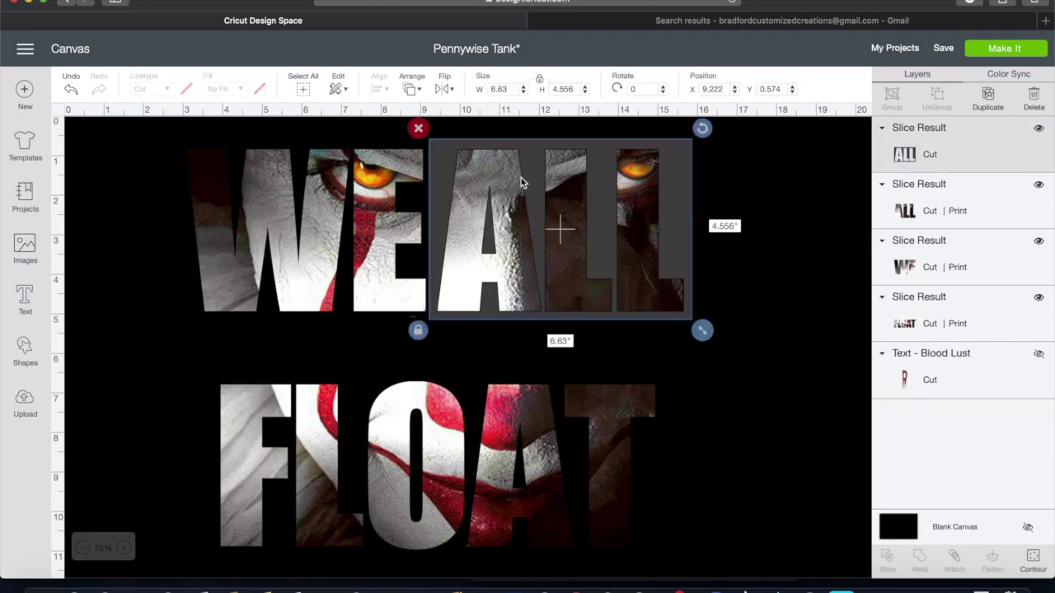
drag(530, 150, 596, 169)
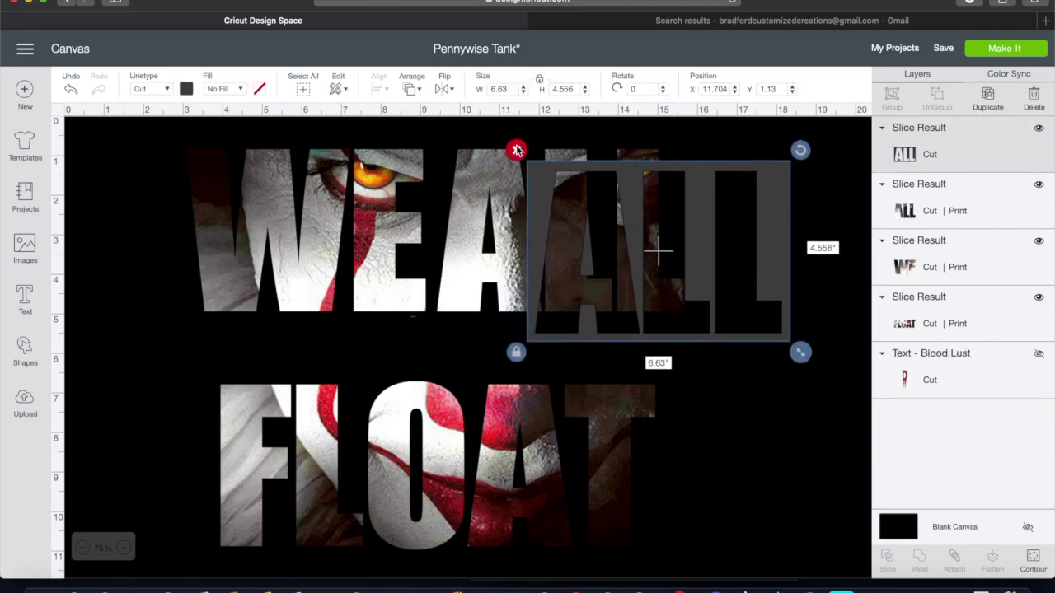
click(516, 150)
Position ALL right beside WE and move FLOAT up beneath them
drag(506, 239, 520, 239)
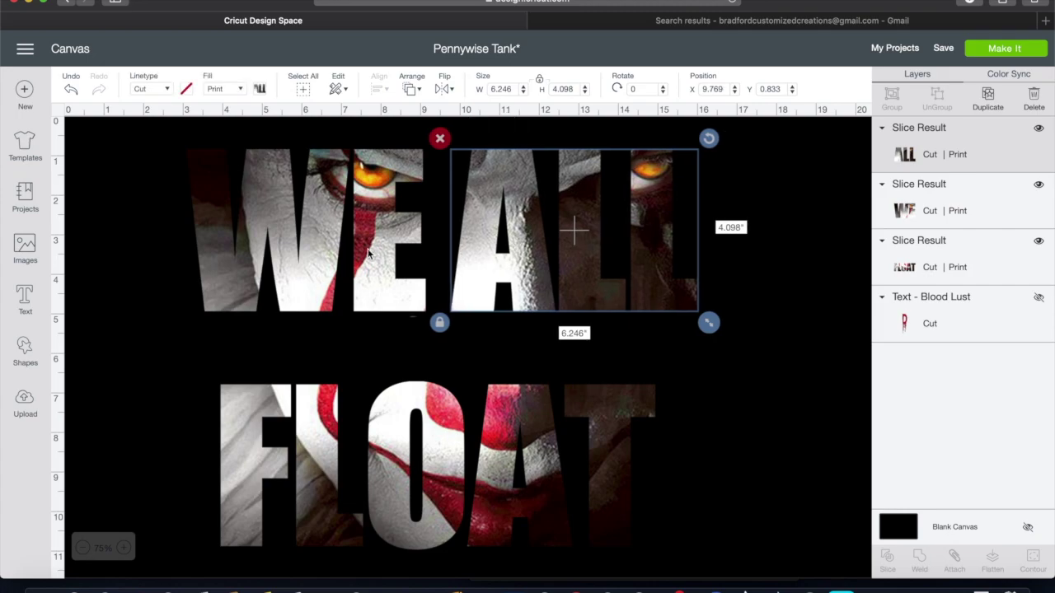
click(369, 251)
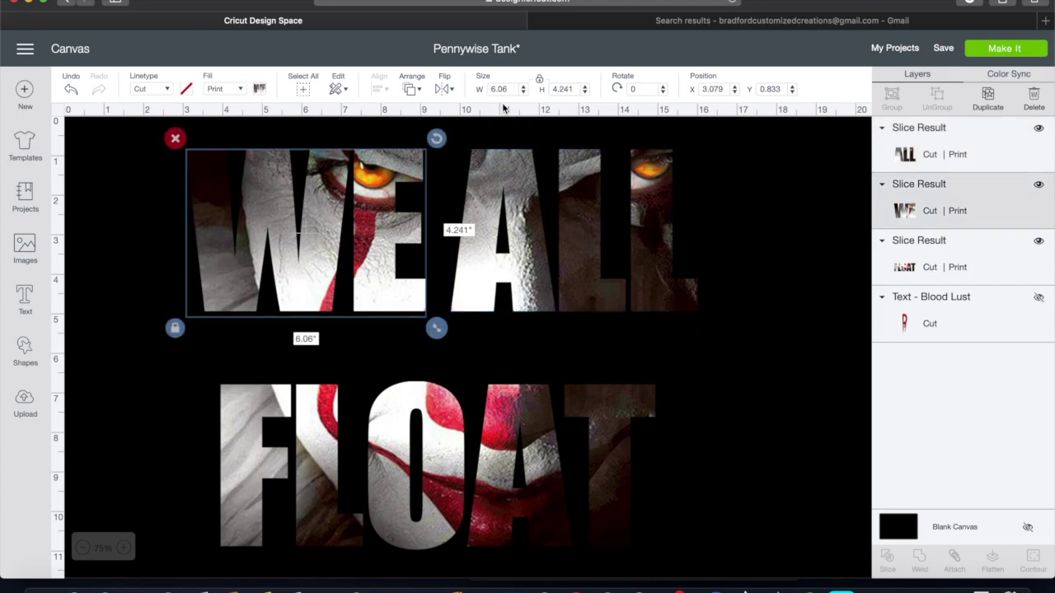
click(486, 194)
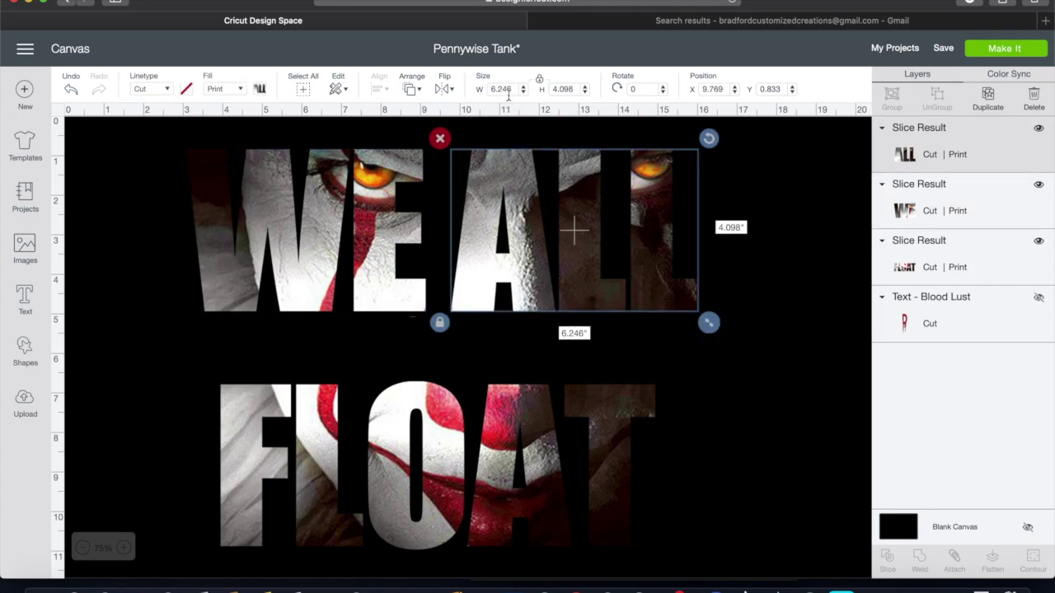
drag(488, 163, 483, 164)
drag(381, 458, 383, 412)
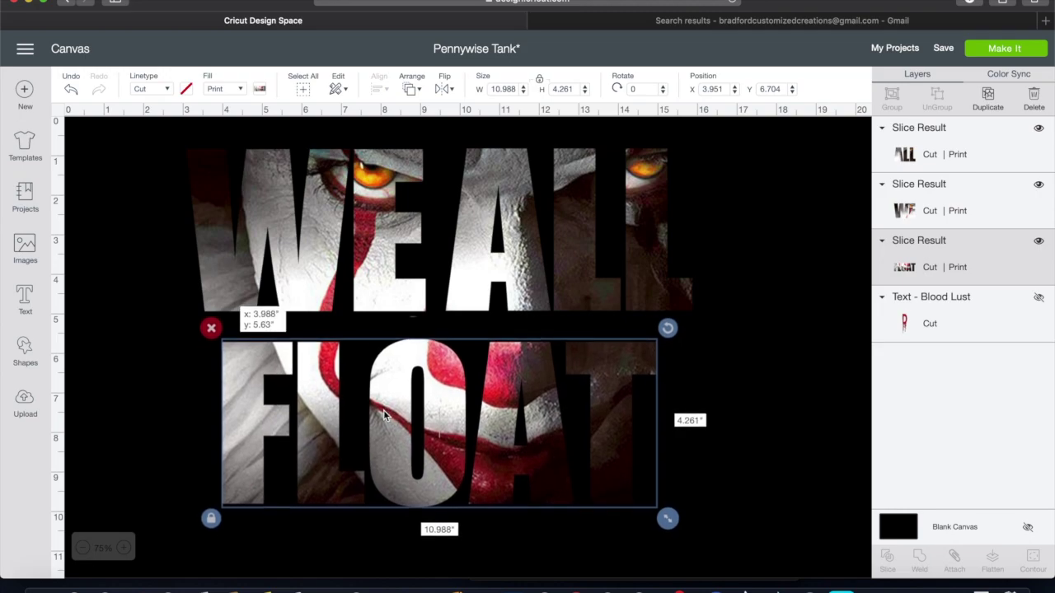
Cover F and L with a resized, unlocked square and slice it with FLOAT
click(147, 419)
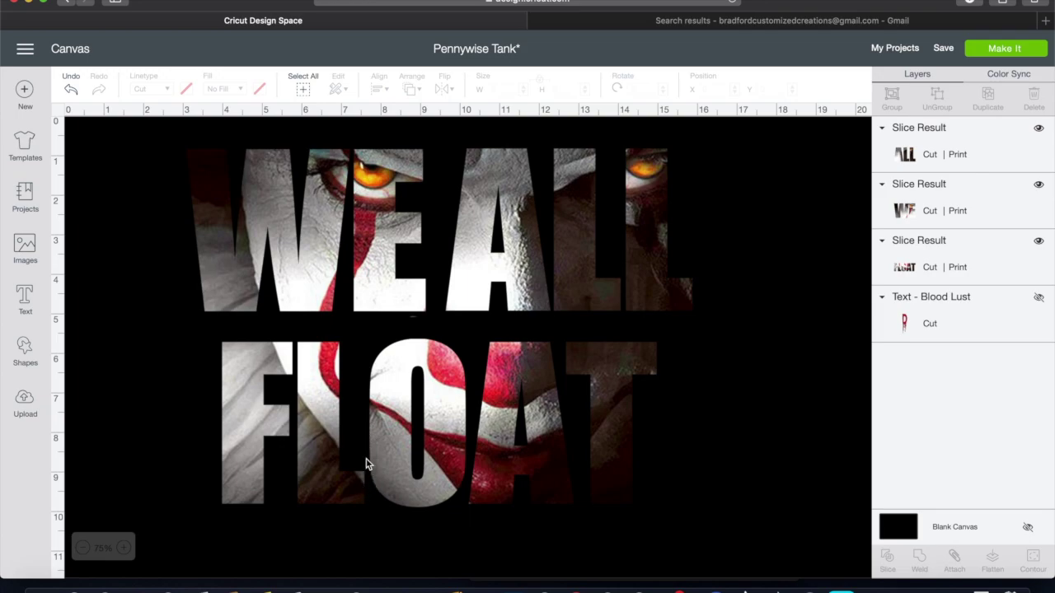
click(24, 356)
click(84, 245)
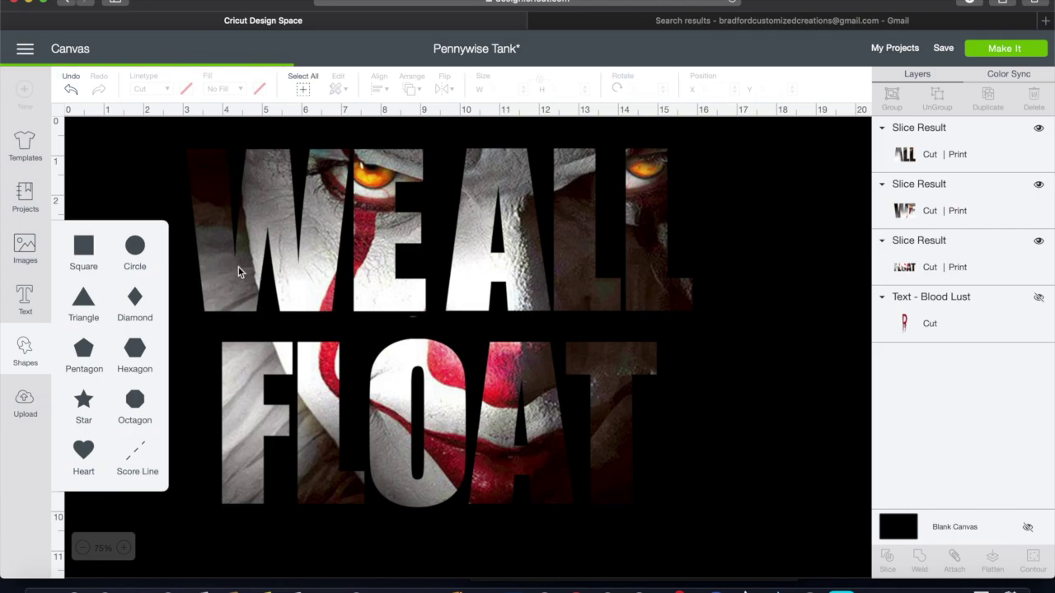
drag(253, 276, 221, 373)
click(146, 465)
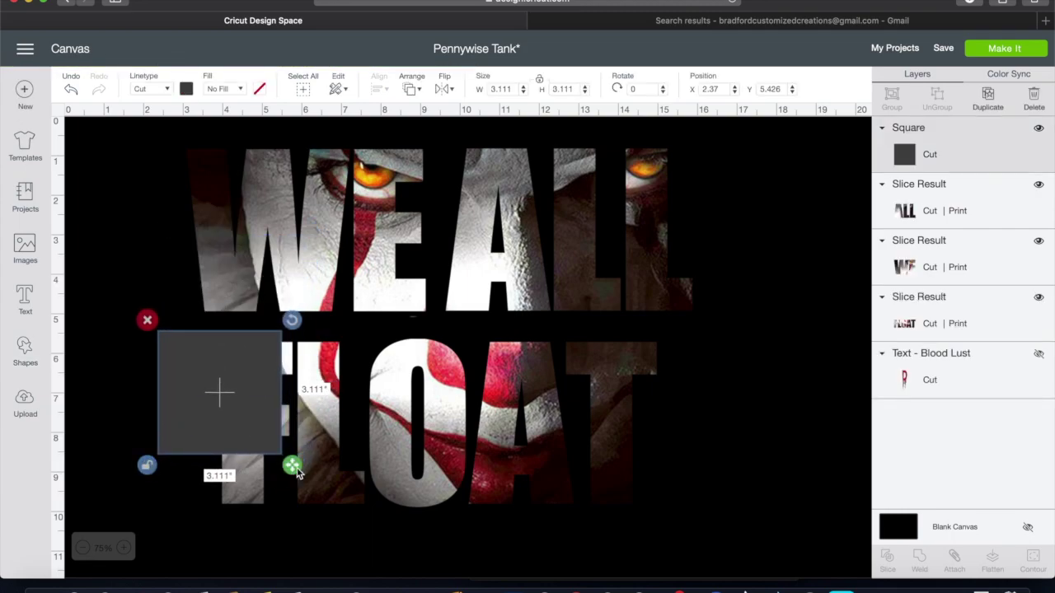
drag(298, 466, 382, 524)
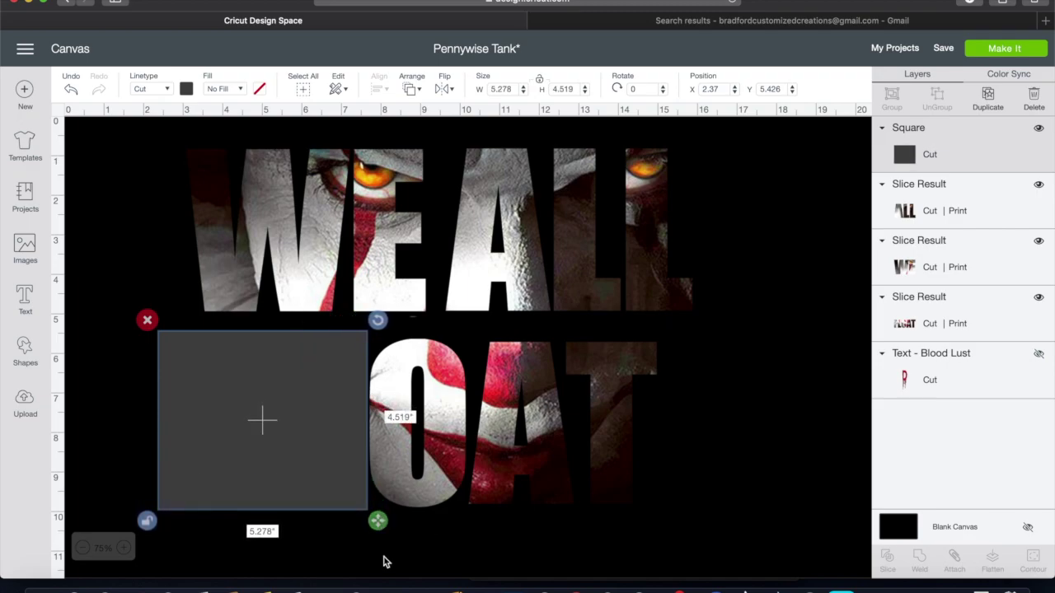
click(313, 561)
click(322, 404)
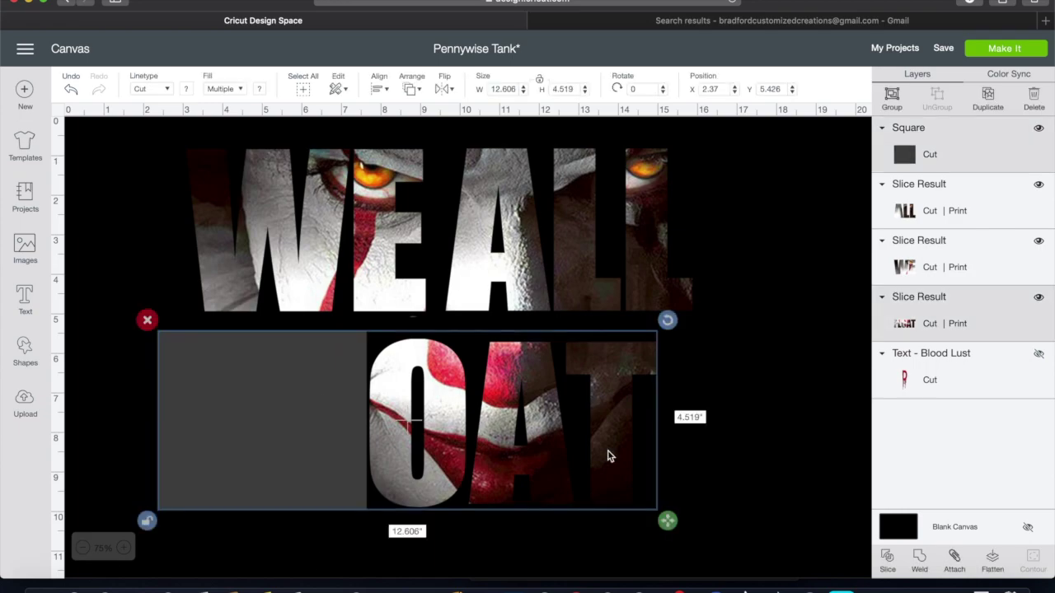
click(886, 559)
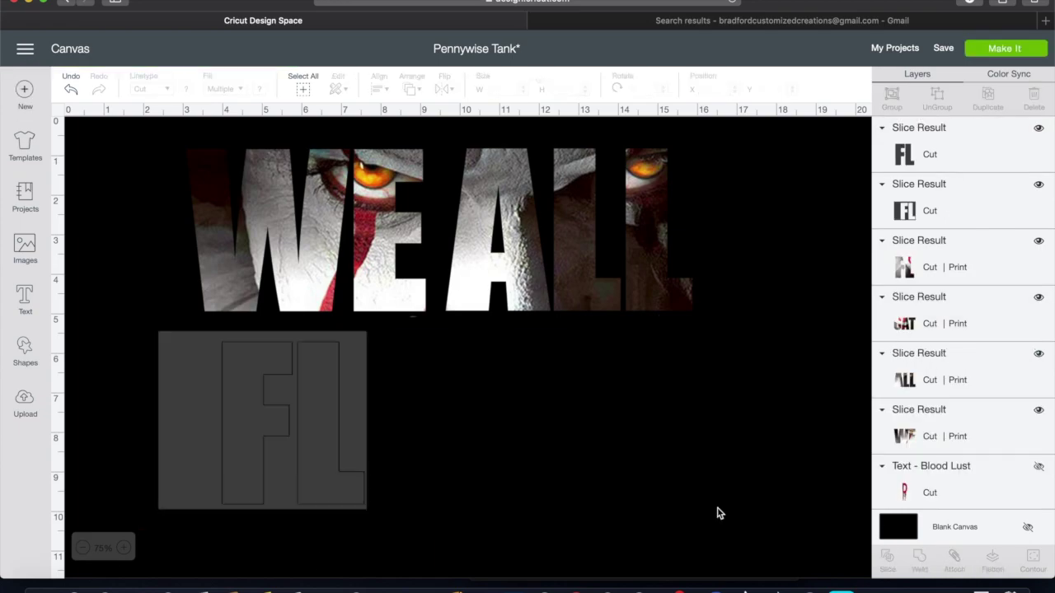
Delete the grey leftover pieces and nudge OAT up slightly
click(192, 424)
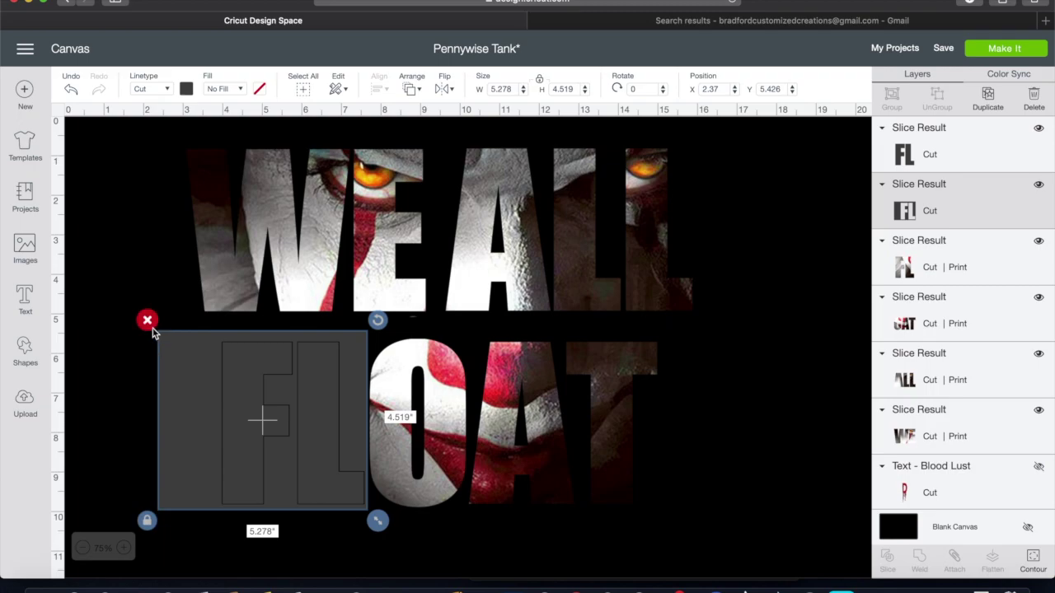
click(147, 318)
click(220, 423)
drag(221, 423, 237, 411)
click(160, 336)
click(245, 435)
drag(435, 441, 431, 427)
Send the design to Make It and preview mats 1–3 holding OAT, WE ALL and FL
click(1017, 47)
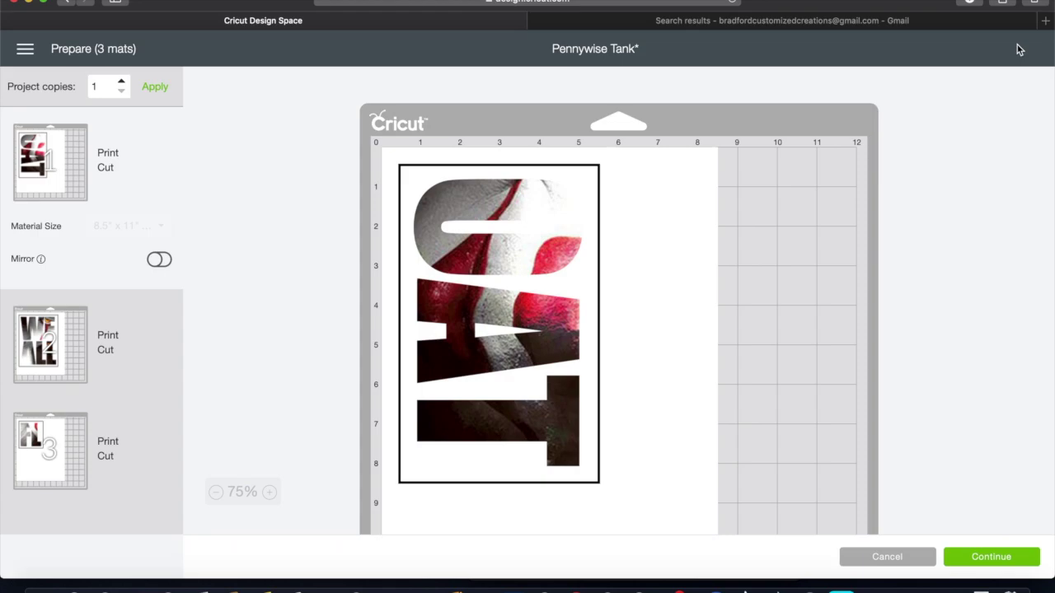
click(49, 350)
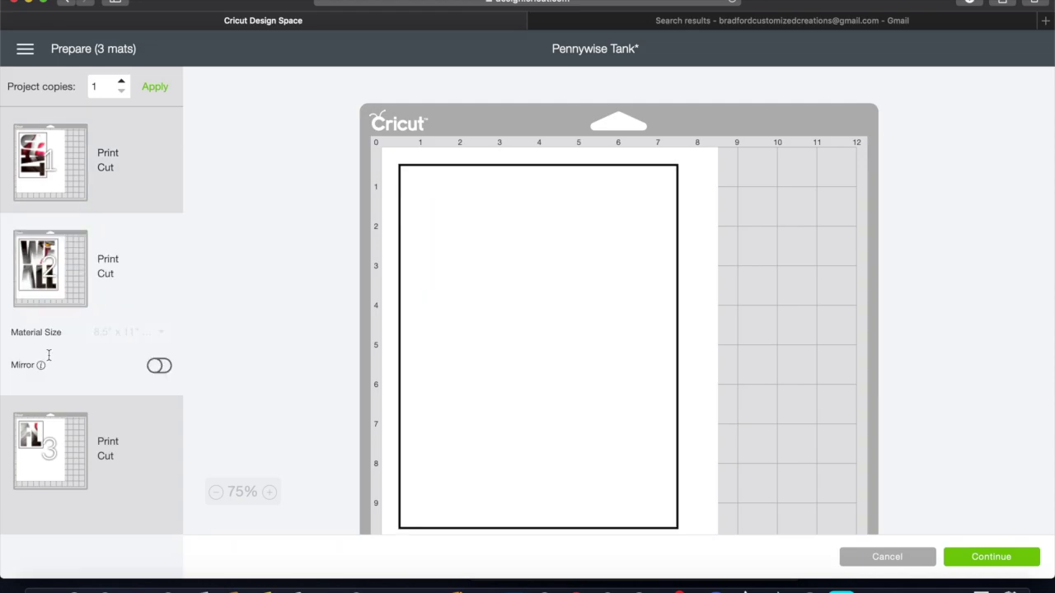
click(41, 449)
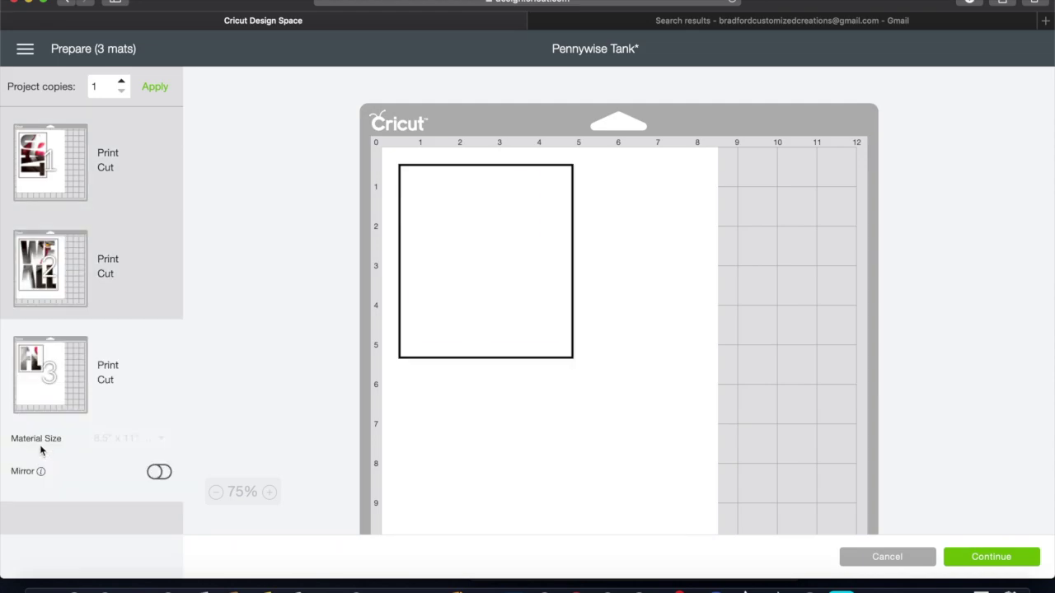
click(49, 268)
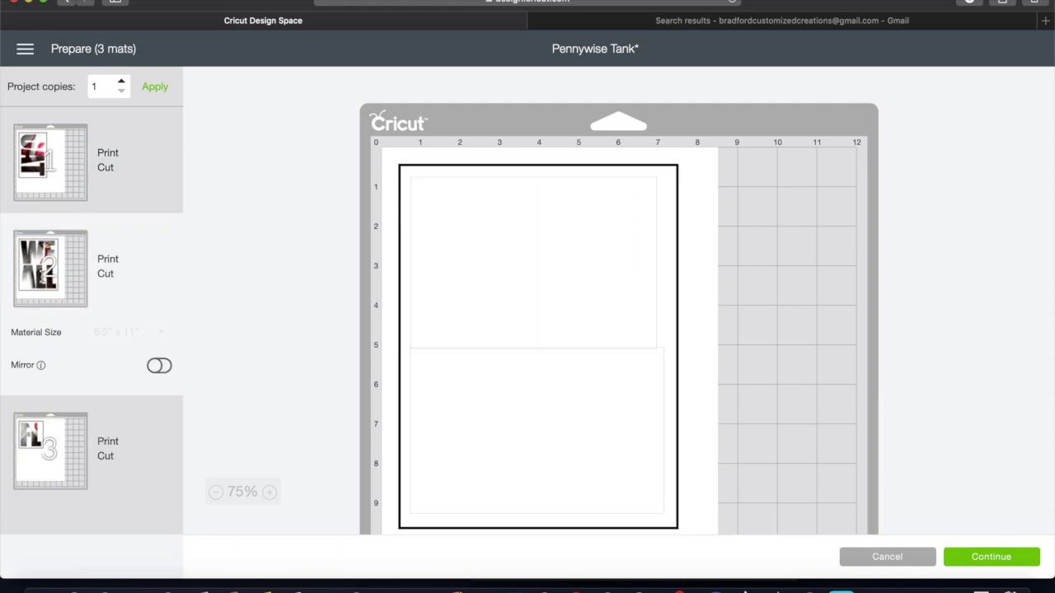
click(37, 171)
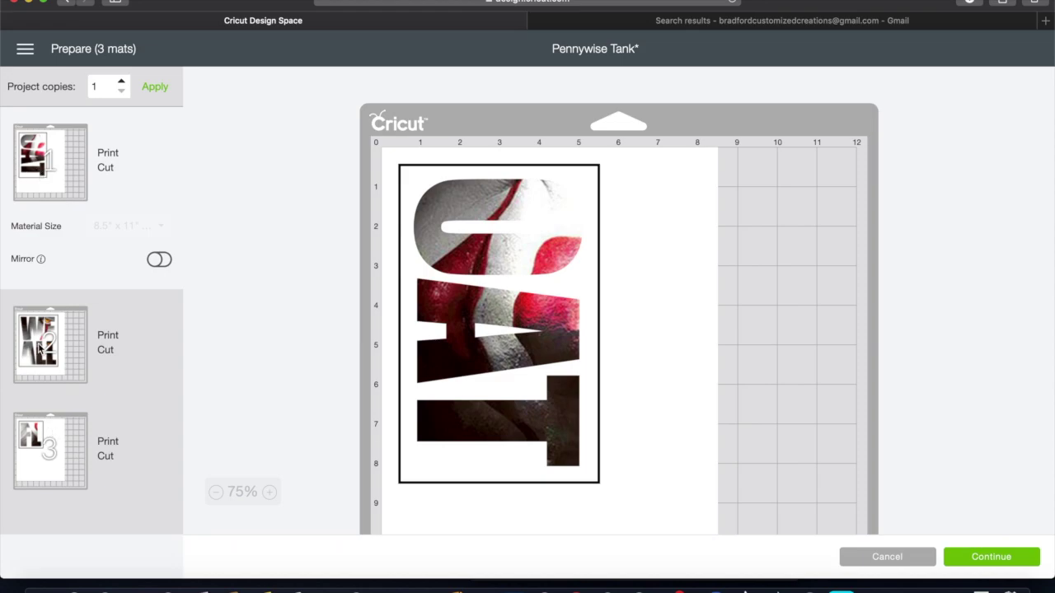
click(39, 348)
click(31, 447)
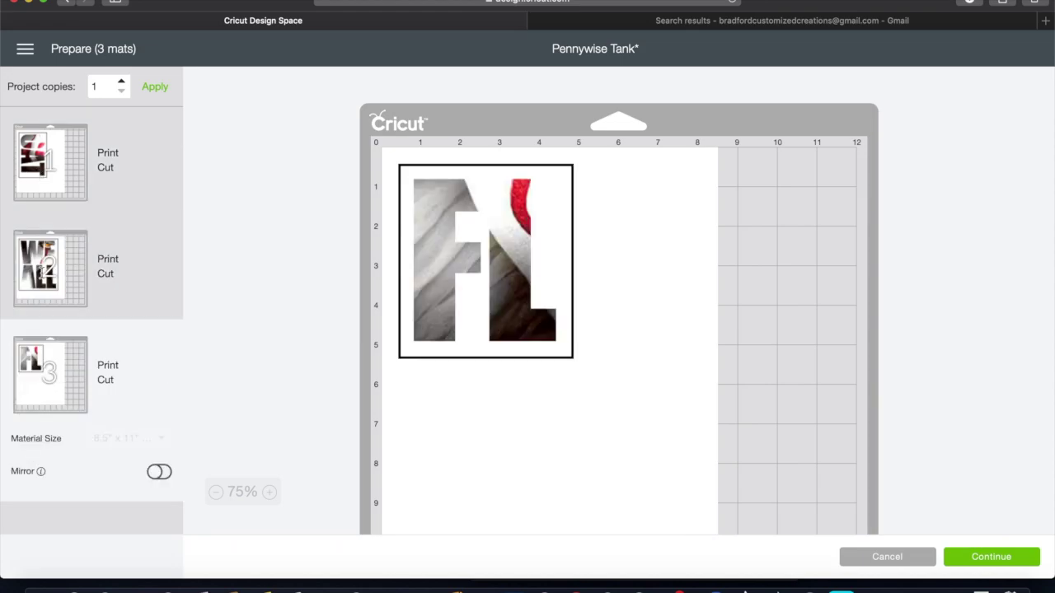
click(42, 270)
click(46, 152)
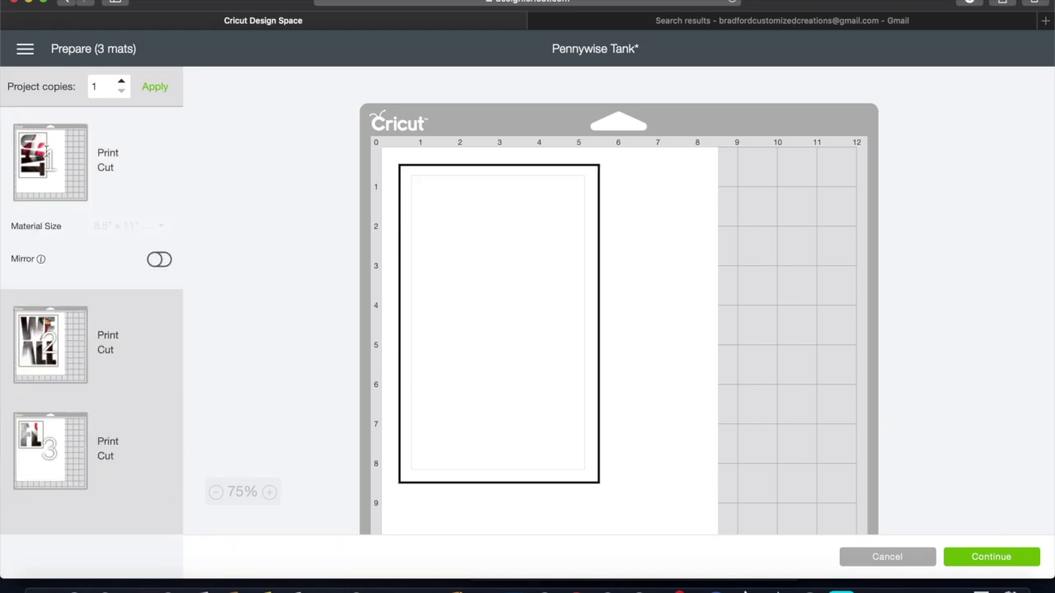
click(39, 338)
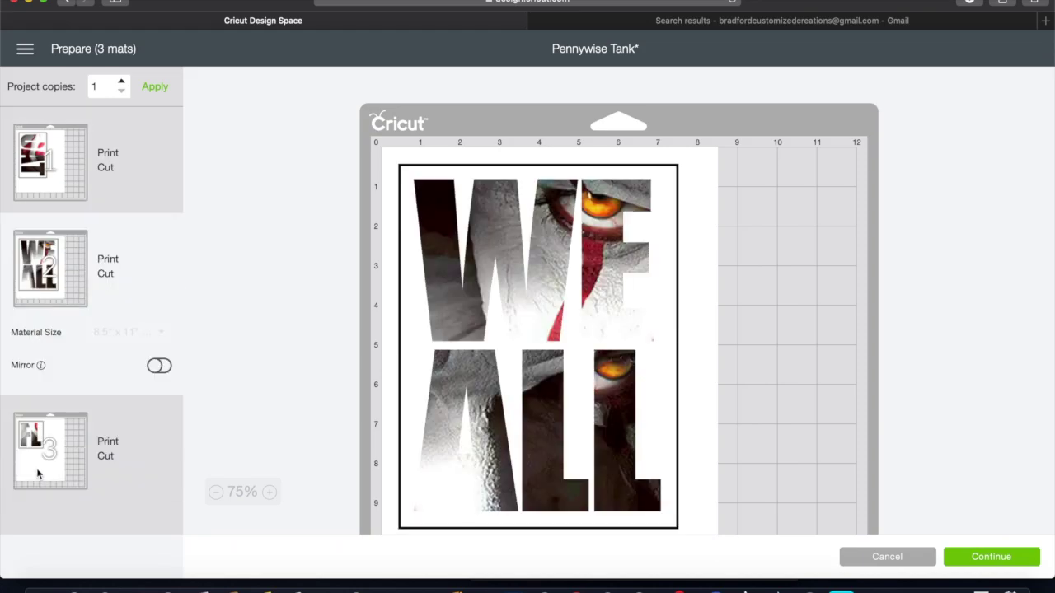
click(42, 477)
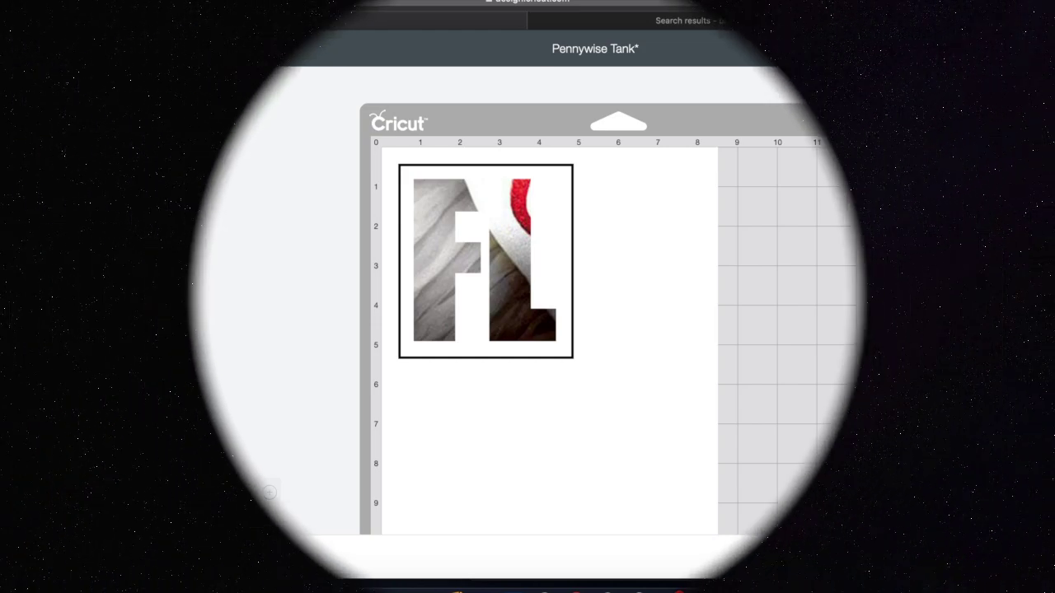